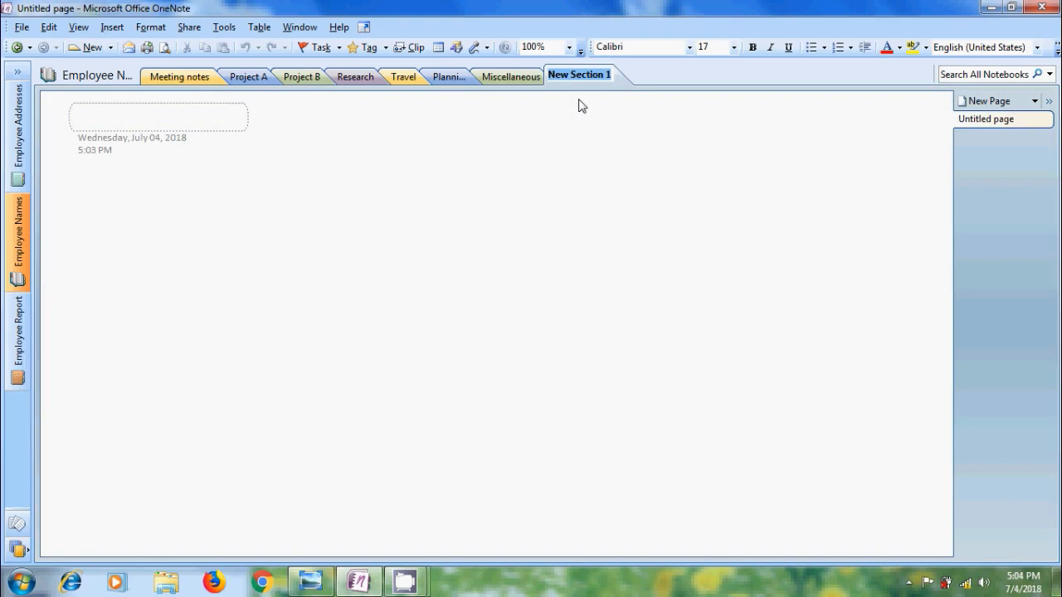
Name the new section after Miscellaneous 'Directors'.
{"action": "type", "text": "Directors"}
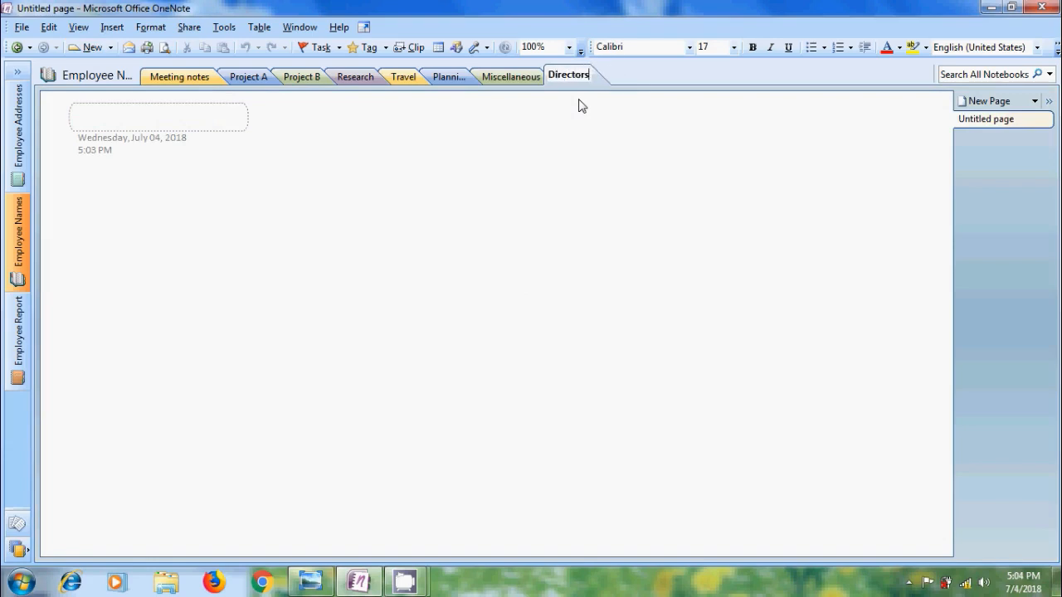
{"action": "key", "text": "Return"}
Add a section named 'Managers' from the New menu, following Directors.
{"action": "left_click", "coordinate": [112, 49]}
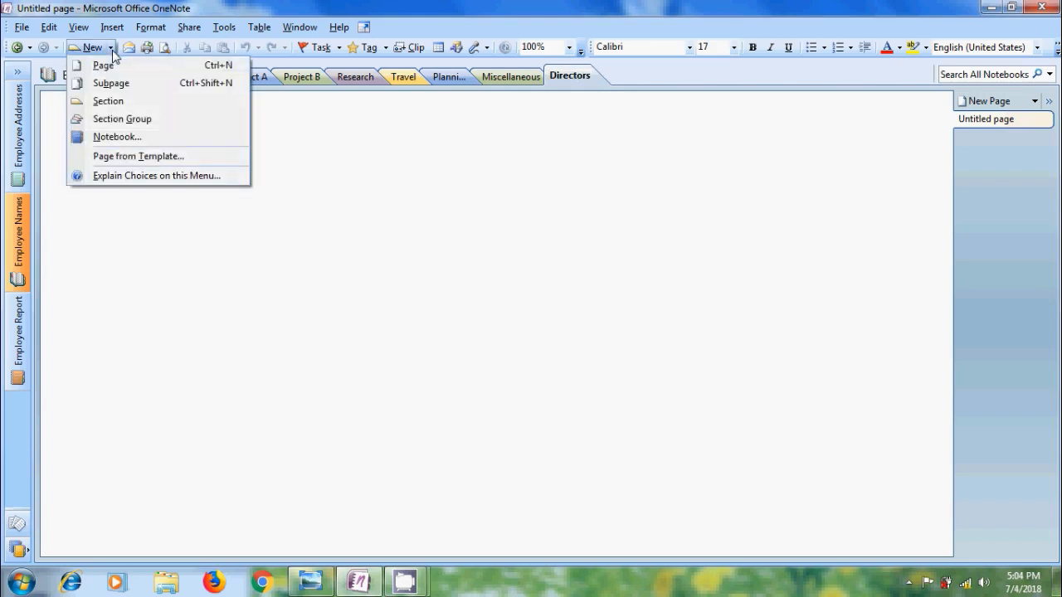
{"action": "left_click", "coordinate": [153, 103]}
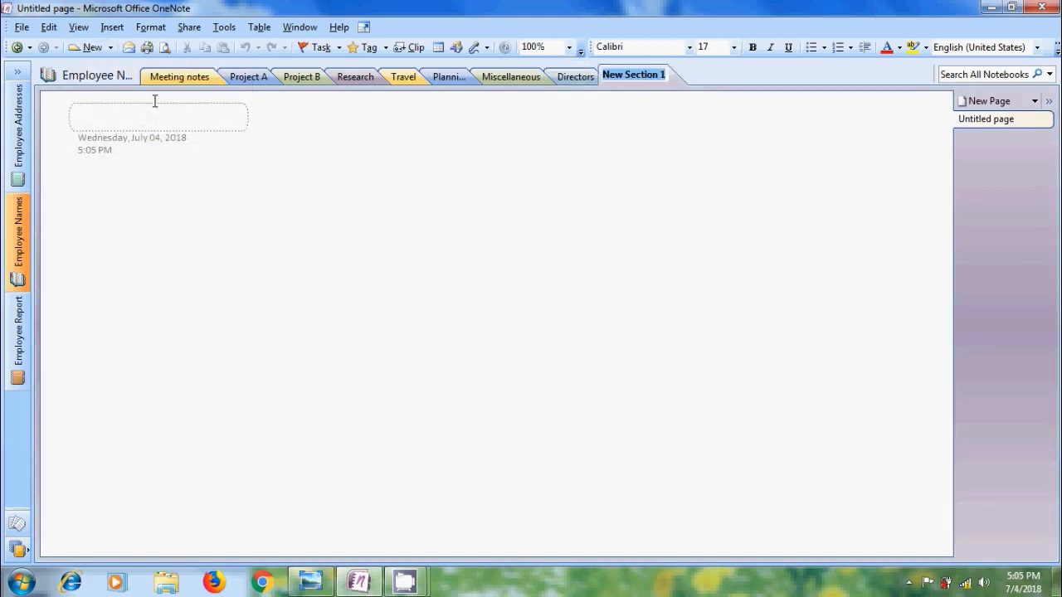
{"action": "type", "text": "Managers"}
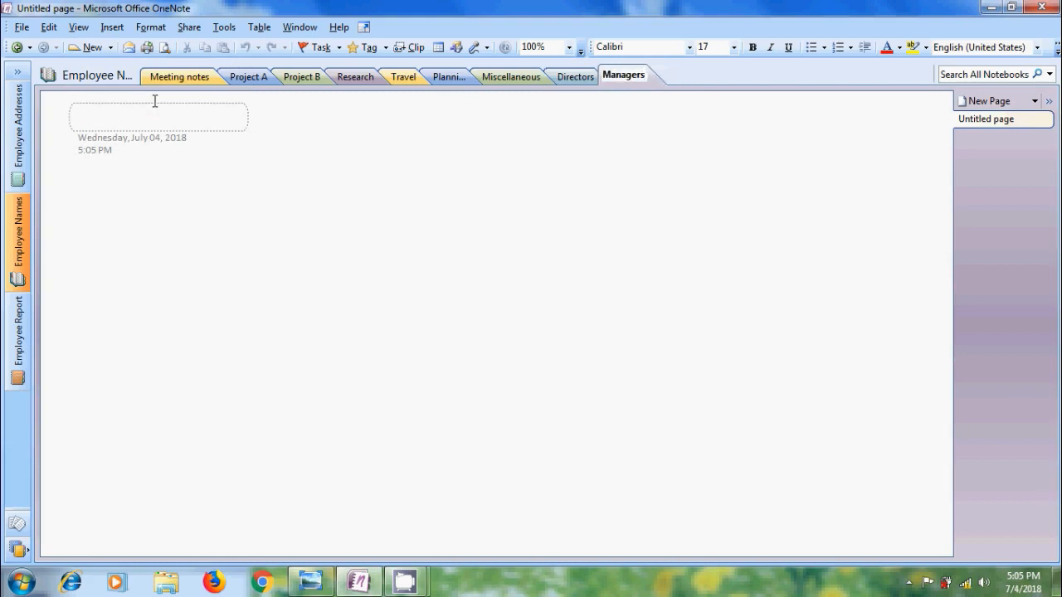
{"action": "key", "text": "Return"}
Create an 'Administration' section after Managers from the section-tab shortcut menu.
{"action": "left_click", "coordinate": [23, 27]}
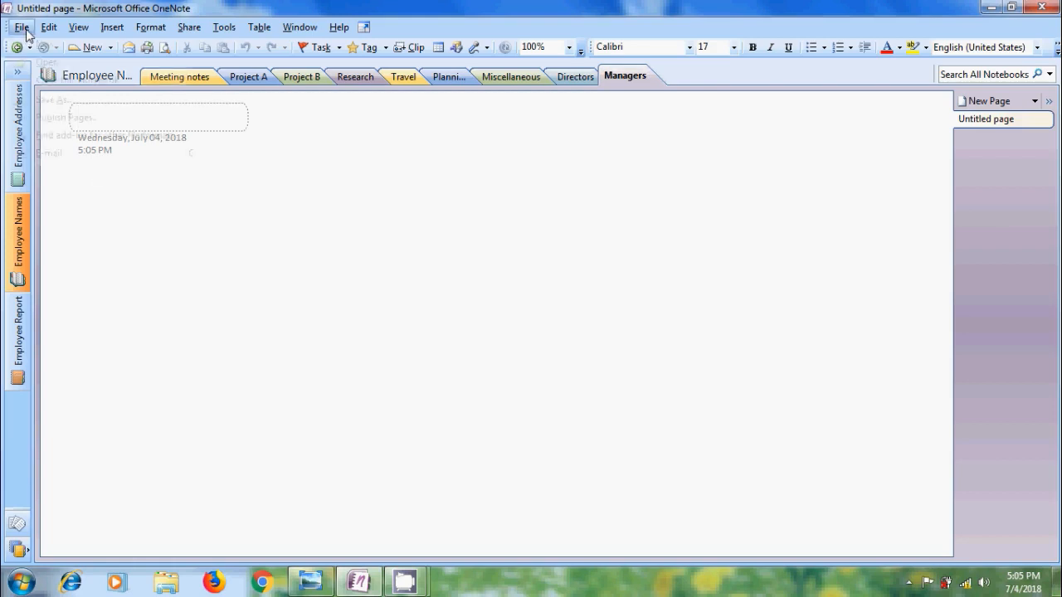
{"action": "mouse_move", "coordinate": [84, 53]}
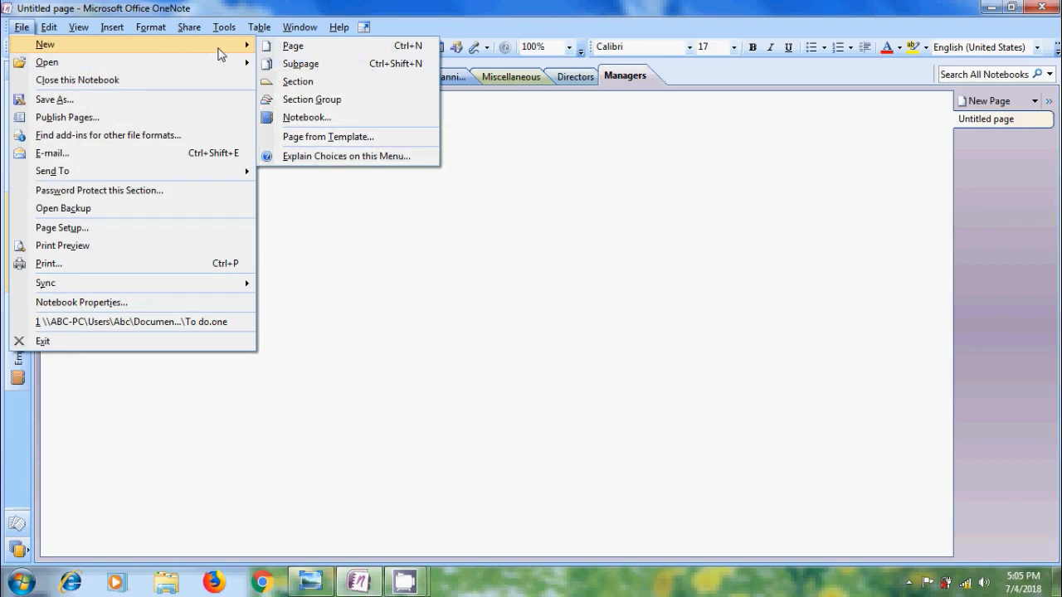
{"action": "right_click", "coordinate": [690, 76]}
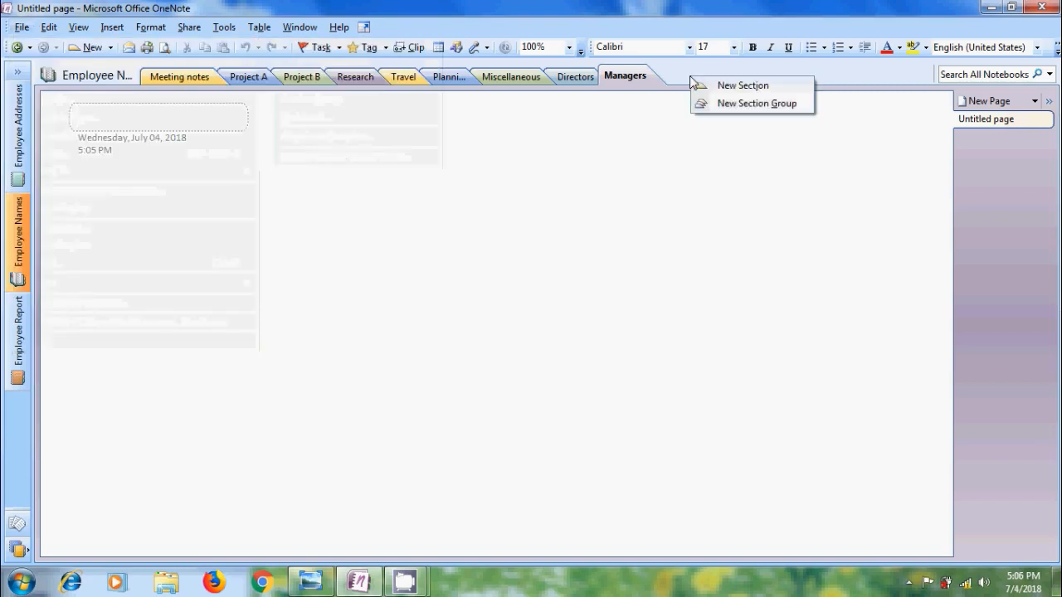
{"action": "left_click", "coordinate": [743, 85]}
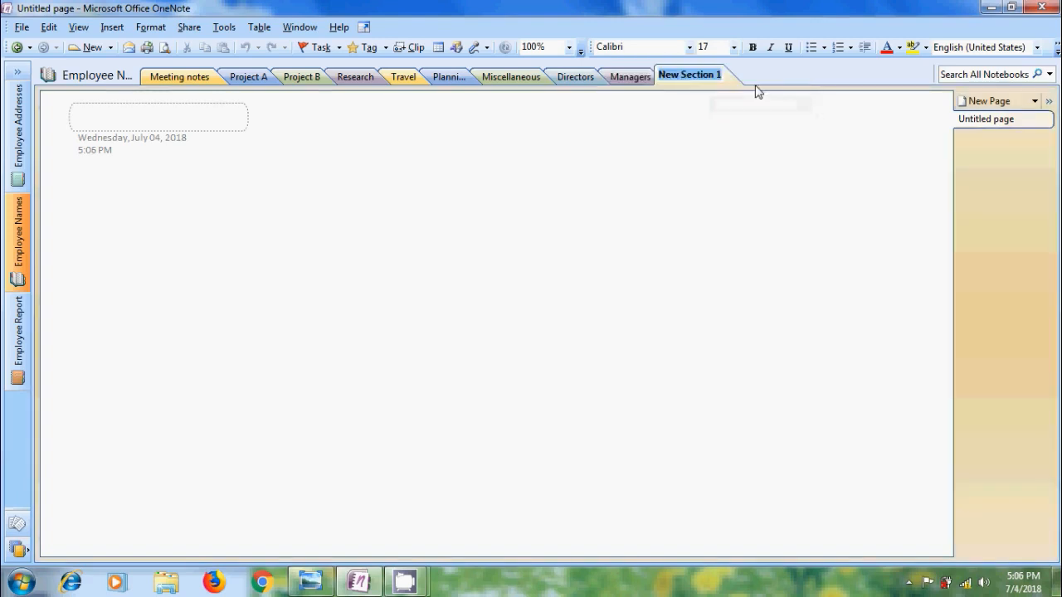
{"action": "type", "text": "Adm"}
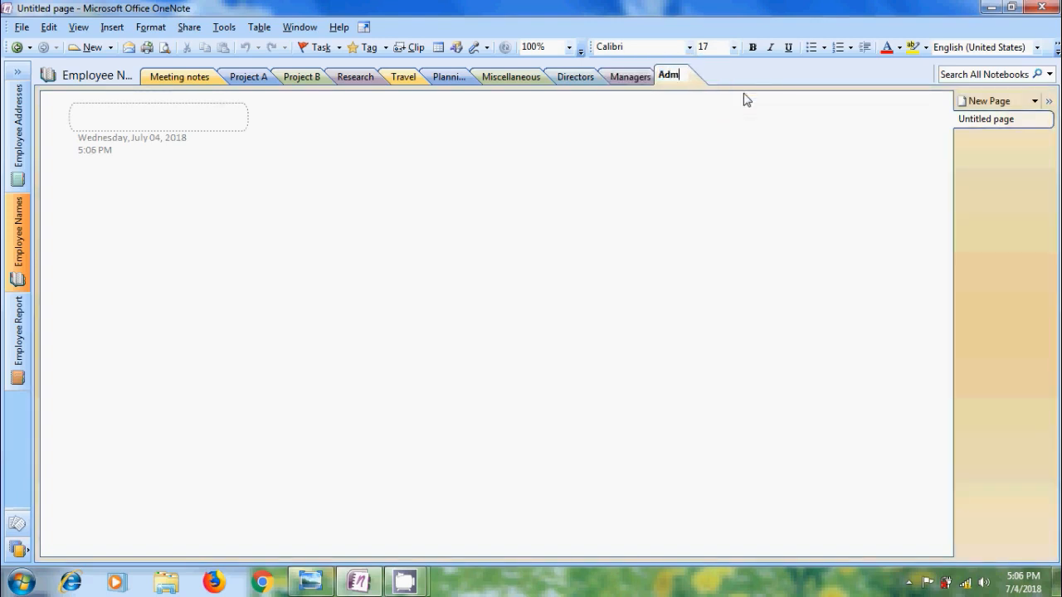
{"action": "type", "text": "inistration"}
{"action": "key", "text": "Return"}
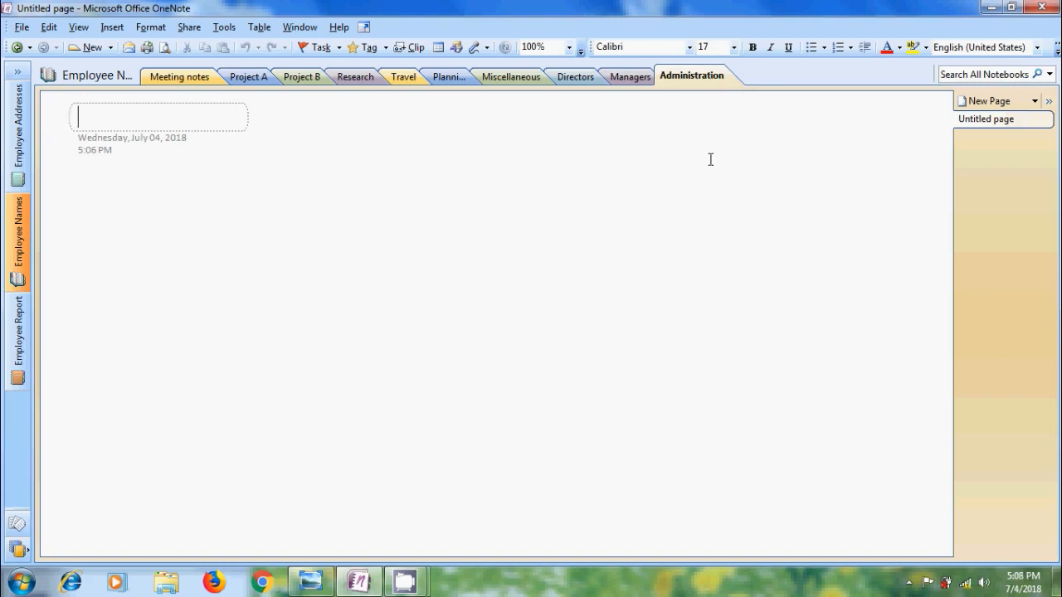
Delete the Managers section and confirm the deletion.
{"action": "right_click", "coordinate": [641, 81]}
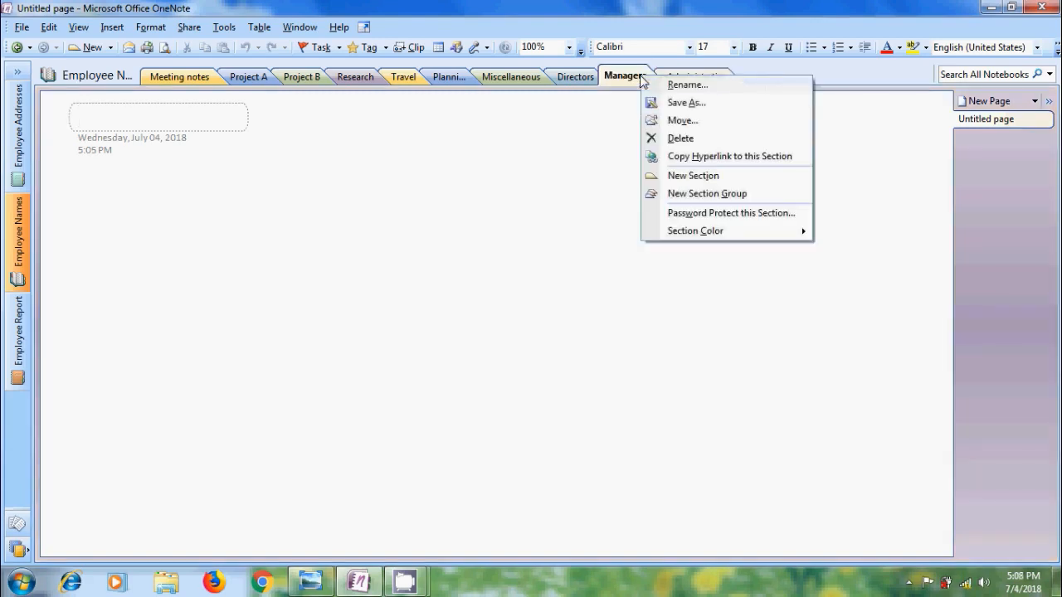
{"action": "left_click", "coordinate": [705, 138]}
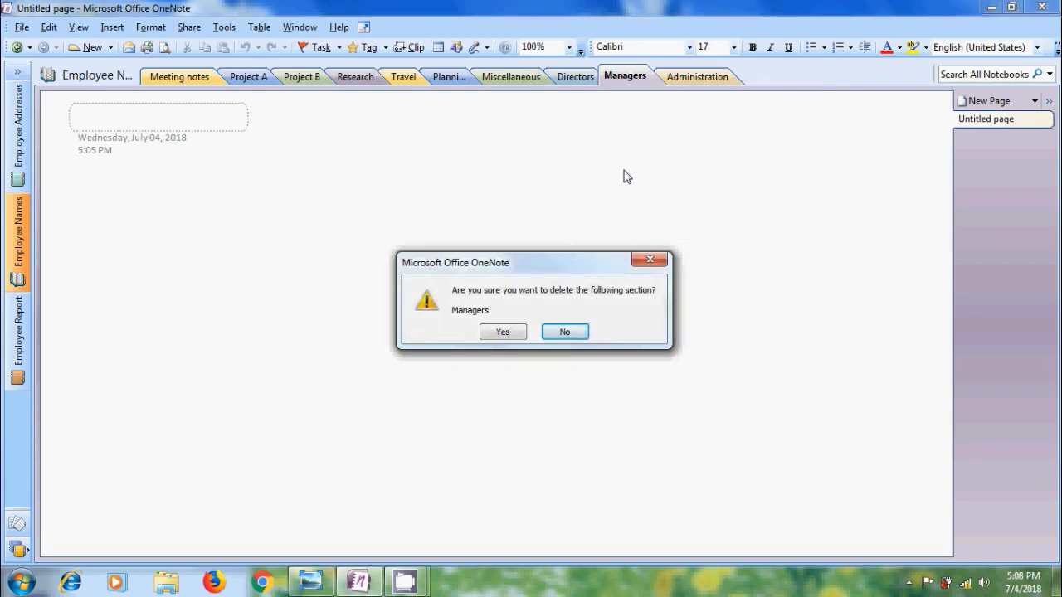
{"action": "left_click", "coordinate": [518, 334]}
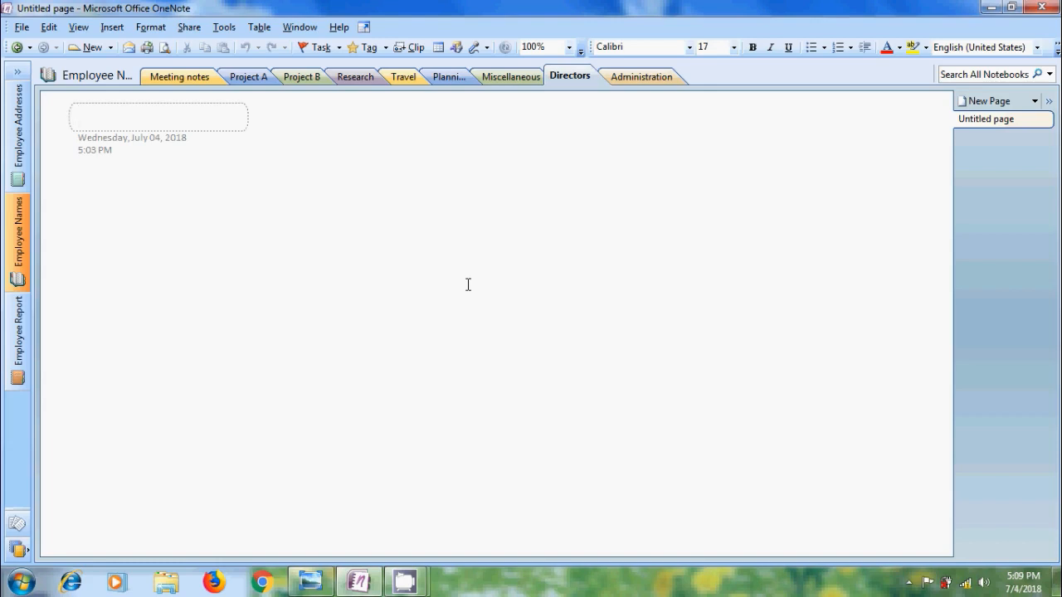
Rename the Project A section to 'Sales Persons'.
{"action": "right_click", "coordinate": [242, 79]}
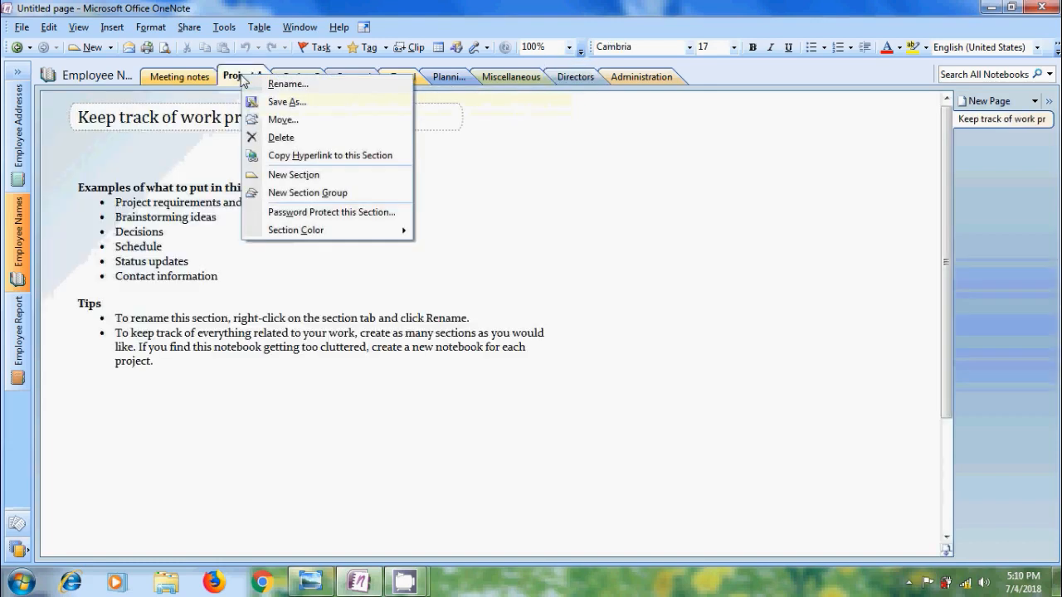
{"action": "left_click", "coordinate": [268, 84]}
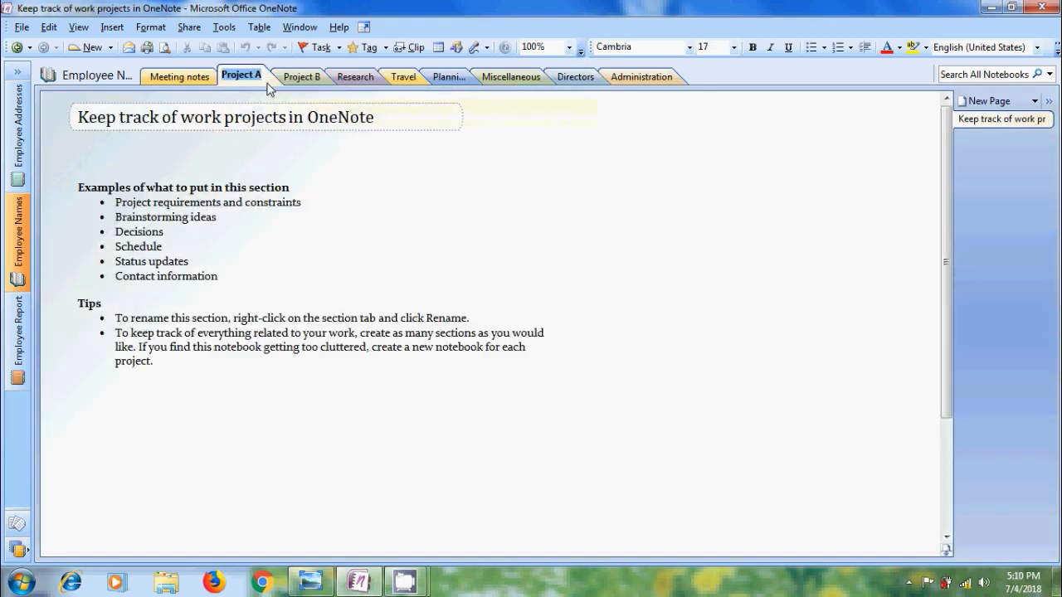
{"action": "type", "text": "Sales"}
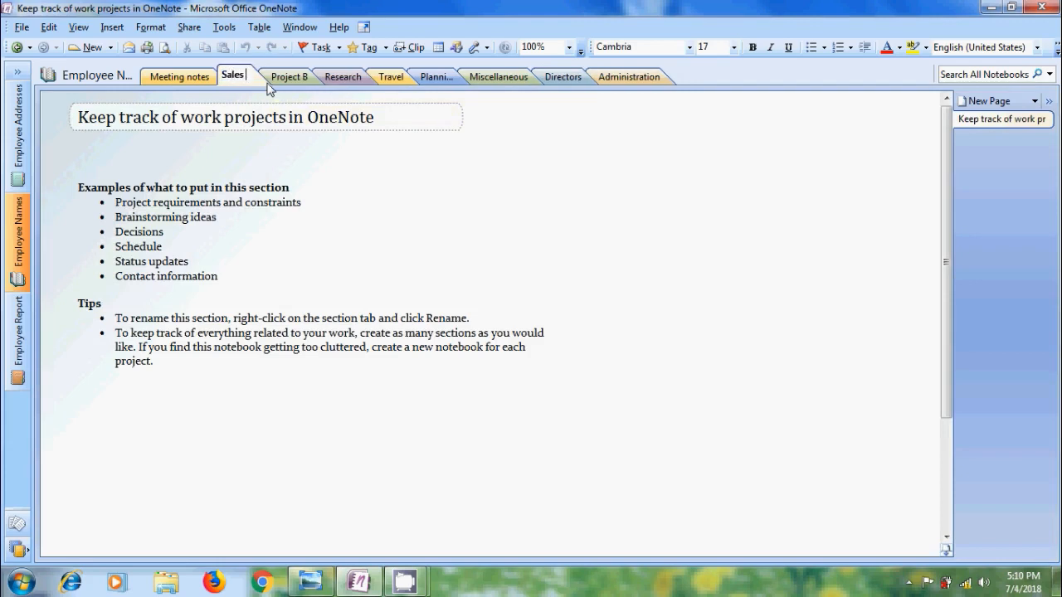
{"action": "type", "text": " Persons"}
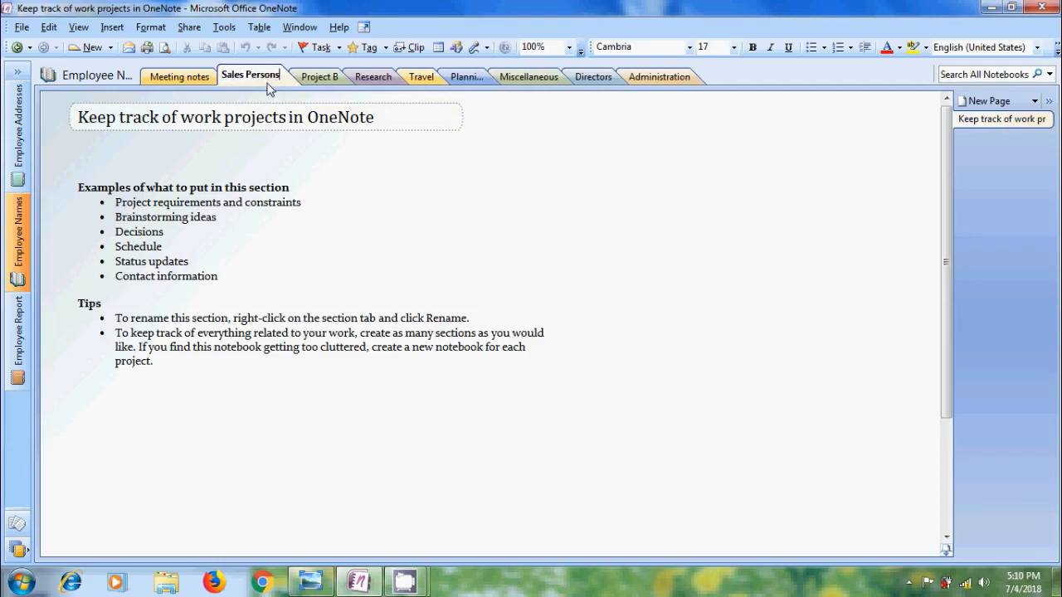
{"action": "key", "text": "Return"}
Rename the Project B section to 'Office'.
{"action": "left_click", "coordinate": [322, 77]}
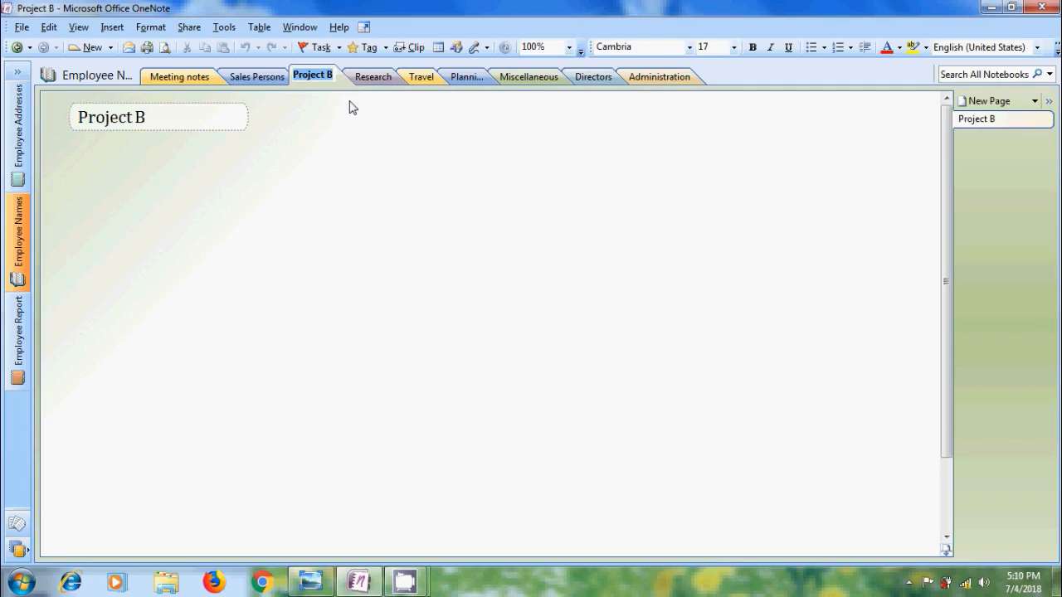
{"action": "type", "text": "Office"}
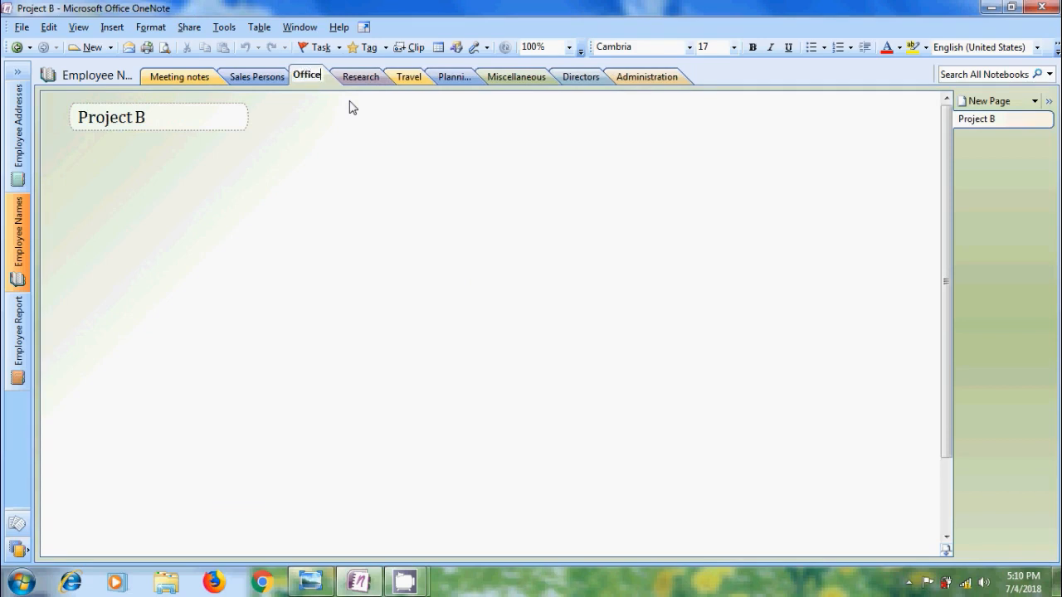
{"action": "key", "text": "Return"}
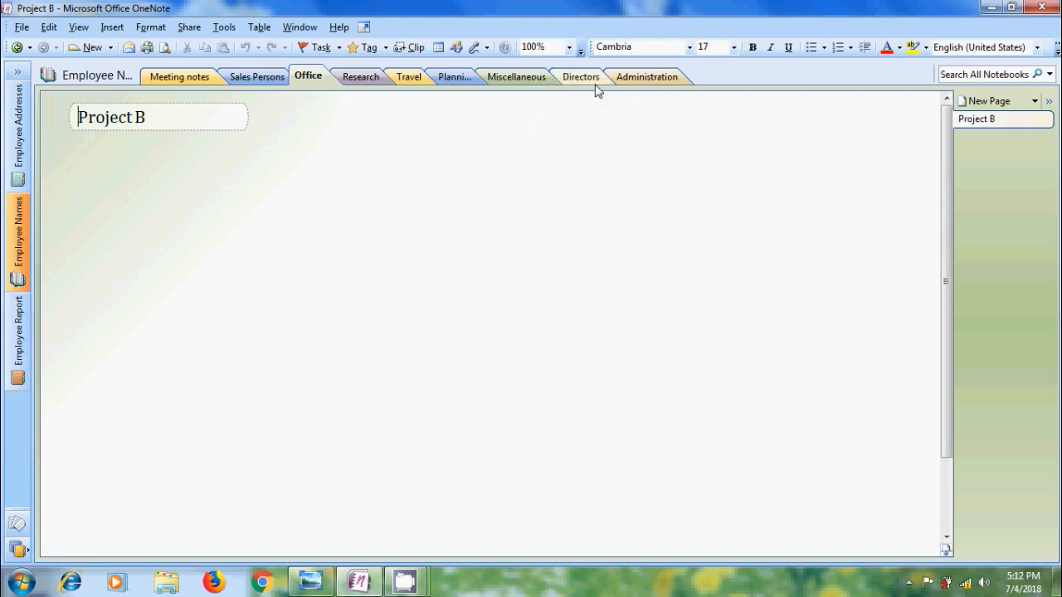
Drag Directors, then Administration, to sit right after Meeting notes, before Sales Persons.
{"action": "left_click_drag", "start_coordinate": [591, 83], "coordinate": [586, 82]}
{"action": "left_click_drag", "start_coordinate": [586, 81], "coordinate": [425, 82]}
{"action": "left_click_drag", "start_coordinate": [309, 81], "coordinate": [234, 83]}
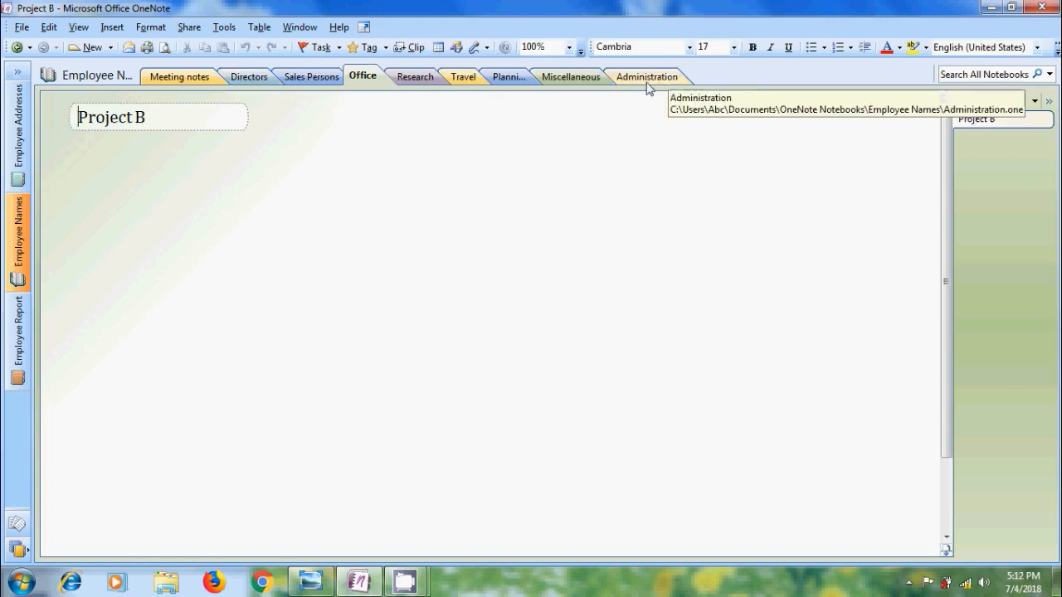
{"action": "left_click_drag", "start_coordinate": [647, 84], "coordinate": [290, 75]}
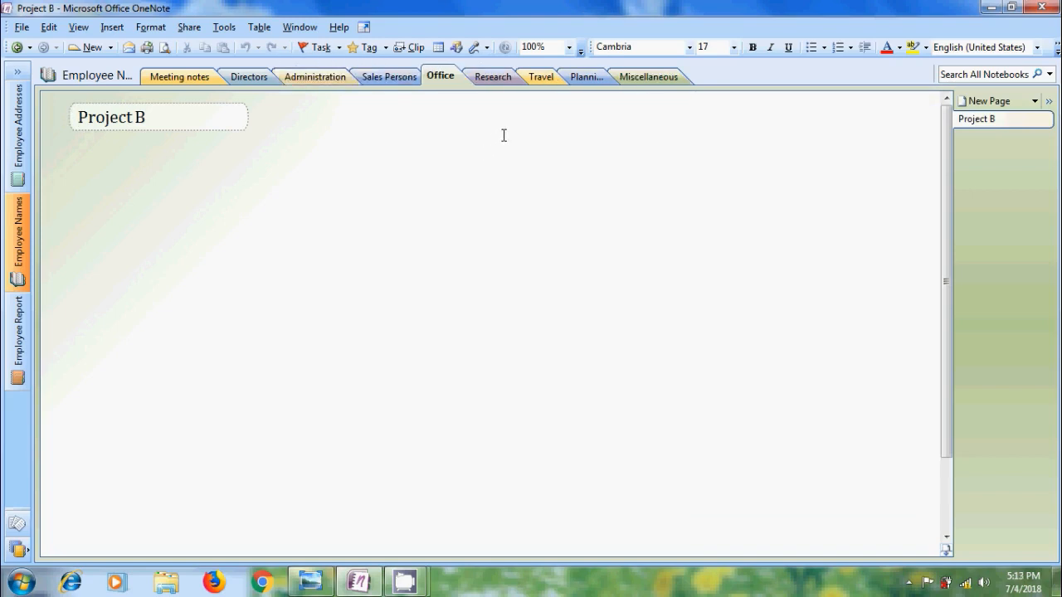
Move the Research section after Planning using the Move dialog.
{"action": "right_click", "coordinate": [495, 79]}
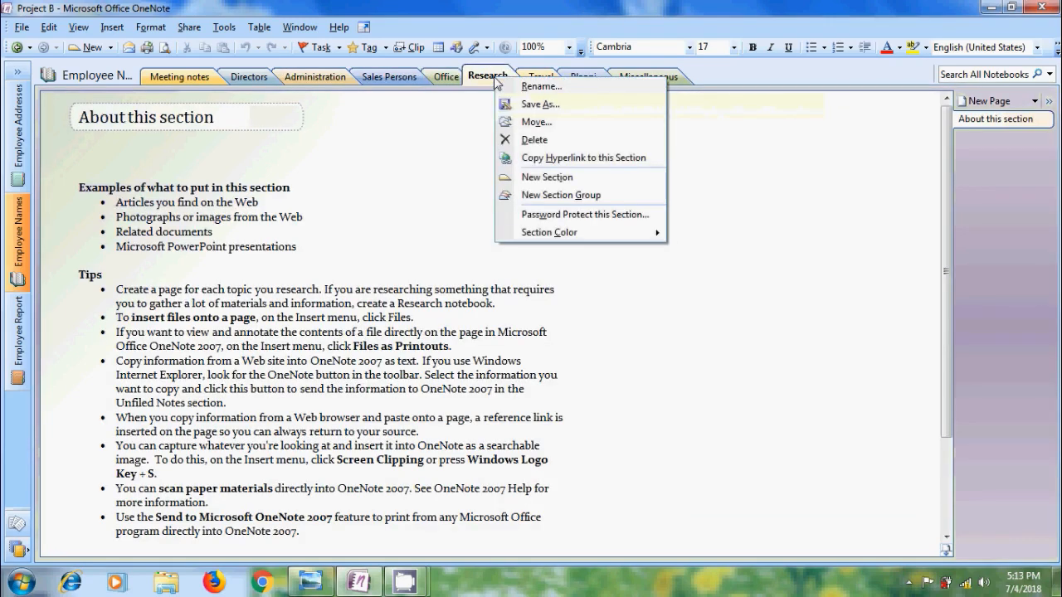
{"action": "left_click", "coordinate": [568, 128]}
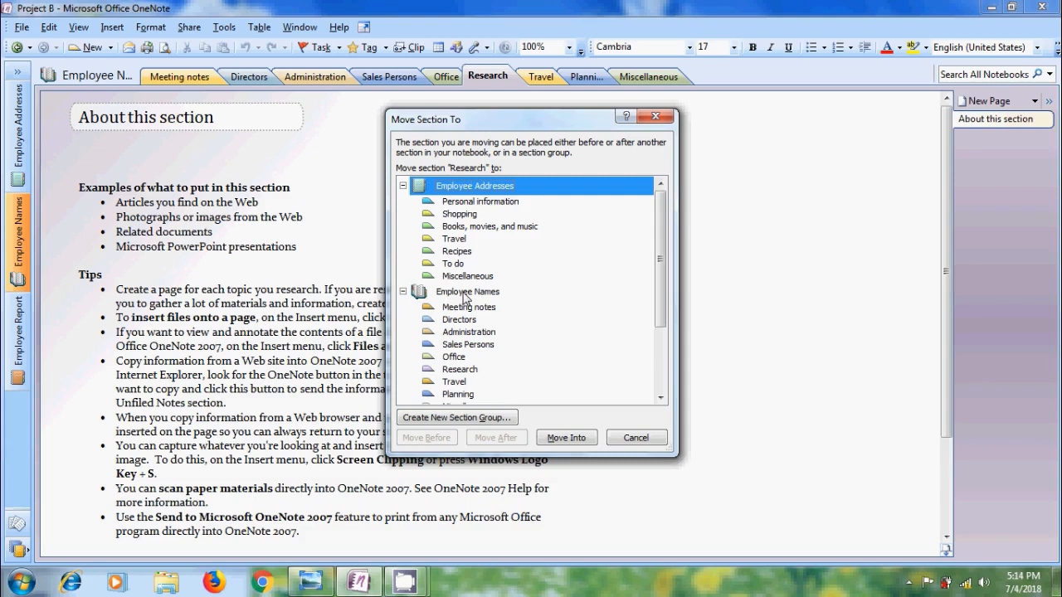
{"action": "left_click", "coordinate": [465, 397]}
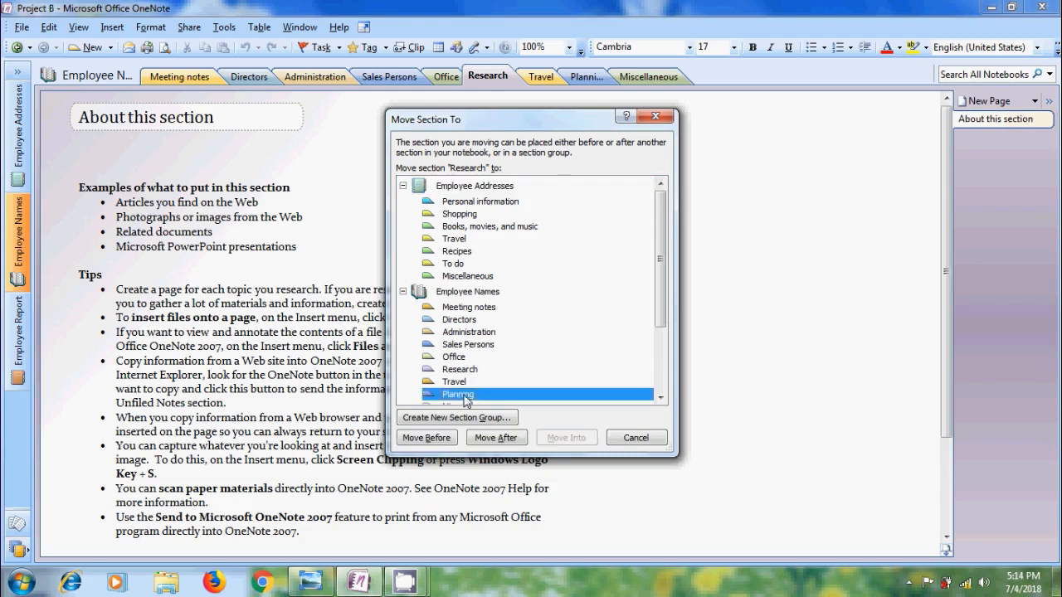
{"action": "left_click", "coordinate": [516, 447]}
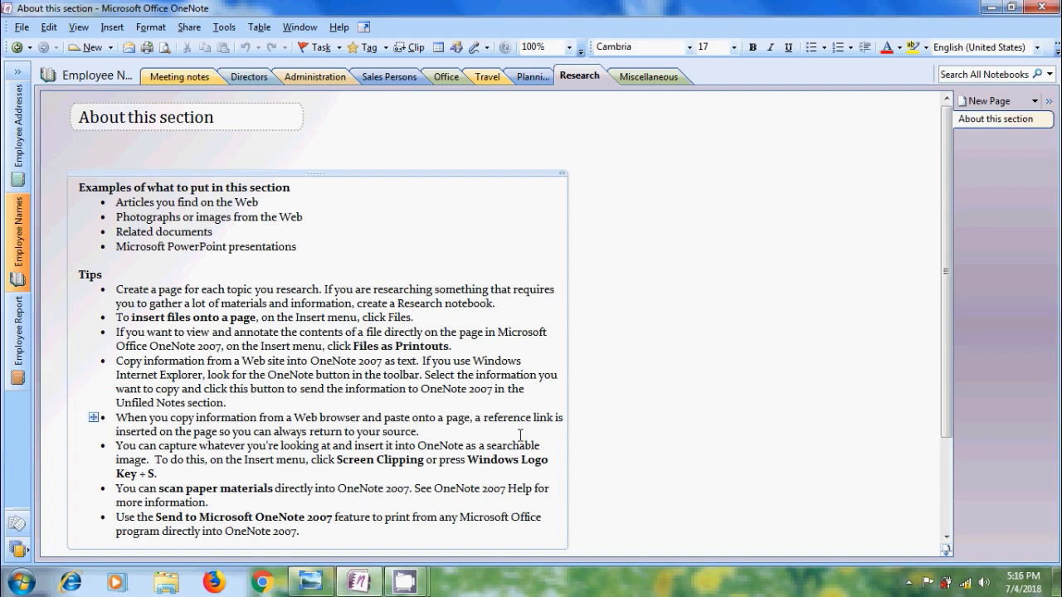
Colour the Travel section teal.
{"action": "right_click", "coordinate": [492, 79]}
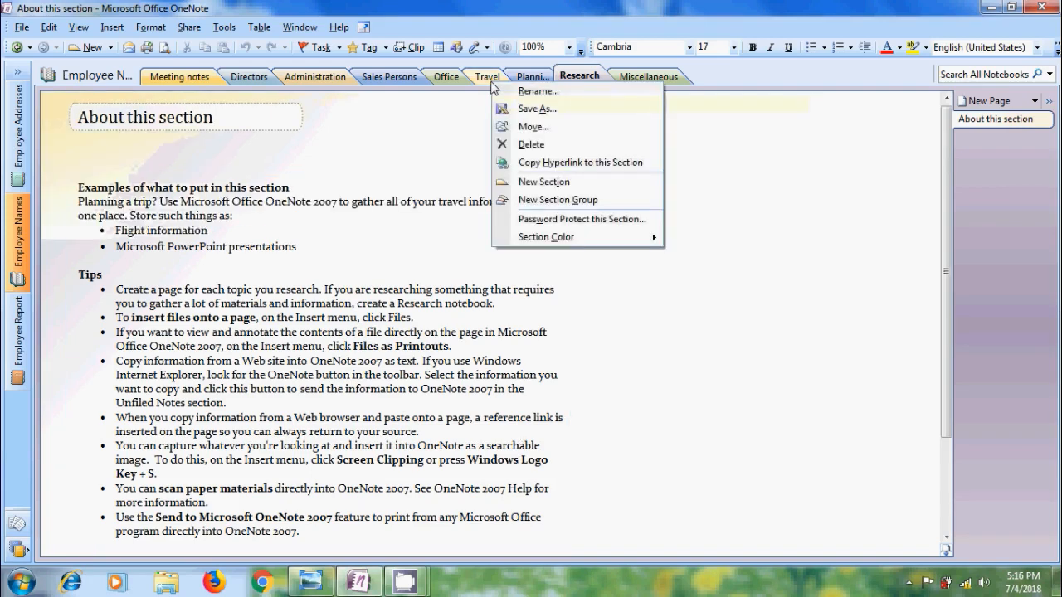
{"action": "mouse_move", "coordinate": [614, 235]}
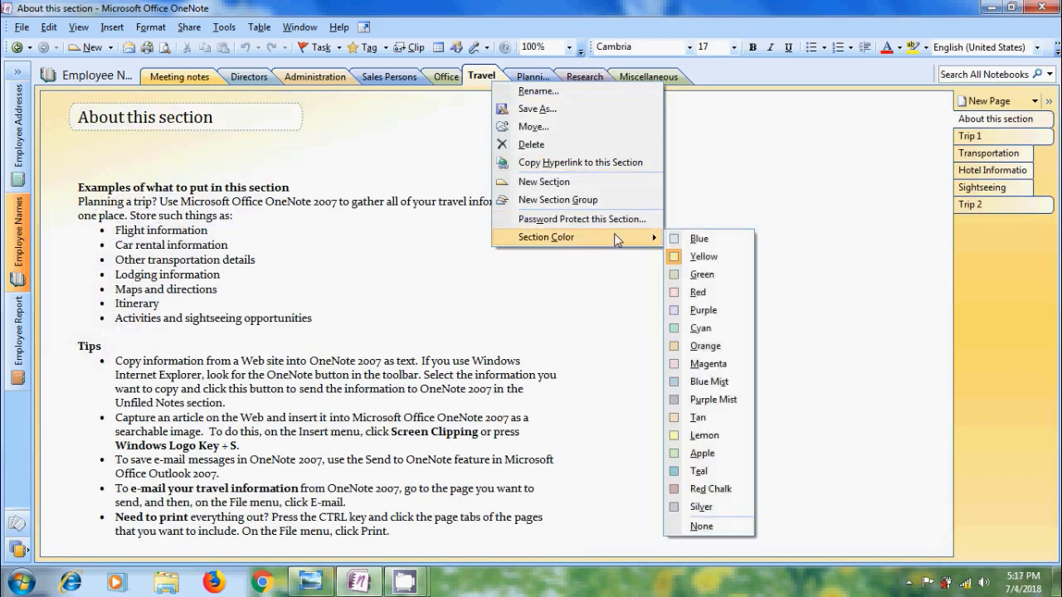
{"action": "left_click", "coordinate": [724, 470]}
Give both the Administration and Office sections the Red Chalk section colour.
{"action": "left_click", "coordinate": [306, 76]}
{"action": "right_click", "coordinate": [306, 76]}
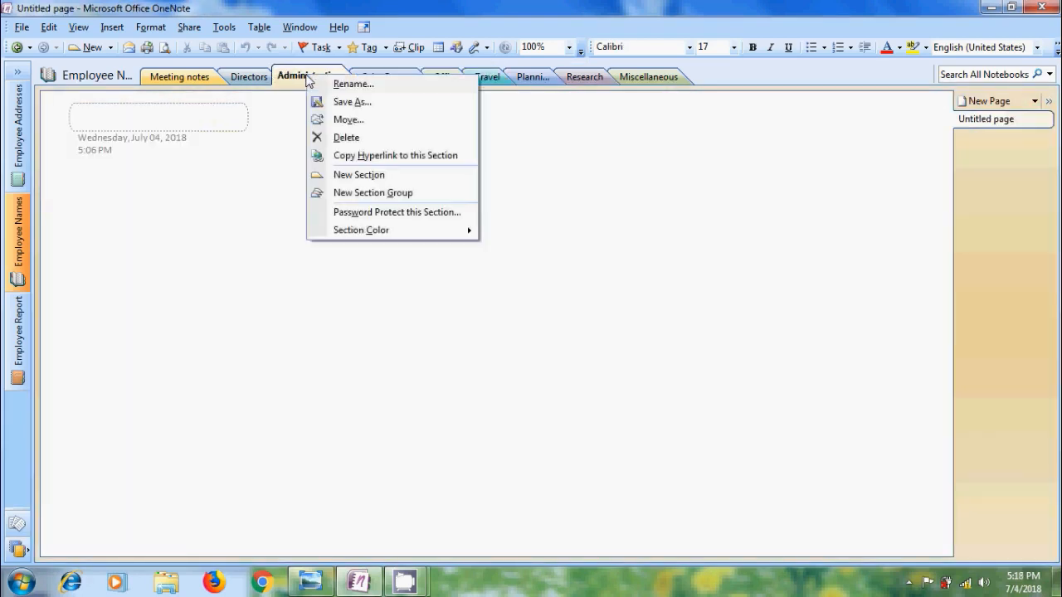
{"action": "mouse_move", "coordinate": [431, 235]}
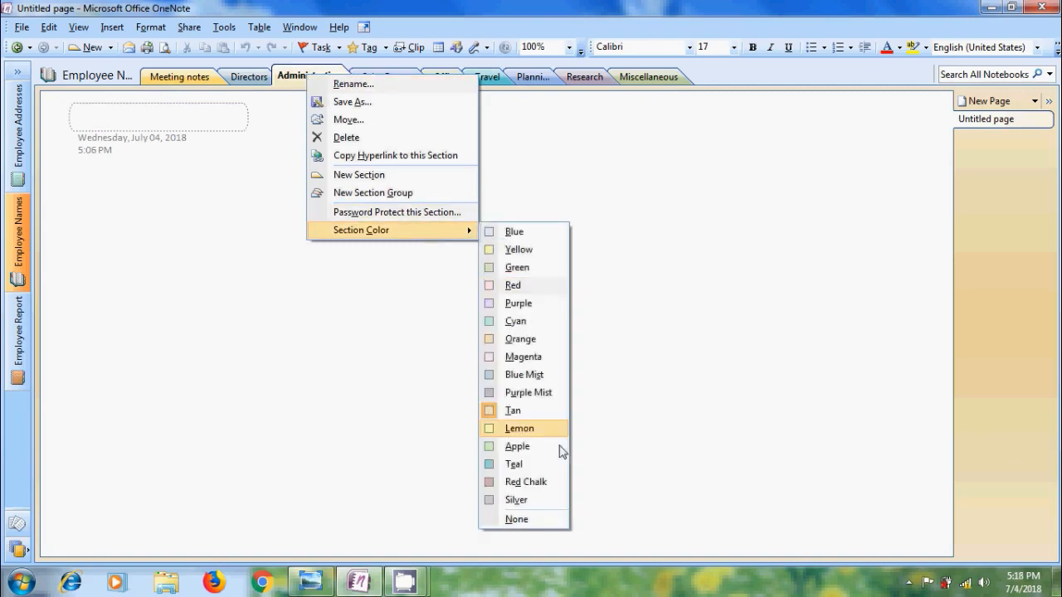
{"action": "left_click", "coordinate": [537, 482]}
{"action": "left_click", "coordinate": [446, 79]}
{"action": "right_click", "coordinate": [448, 81]}
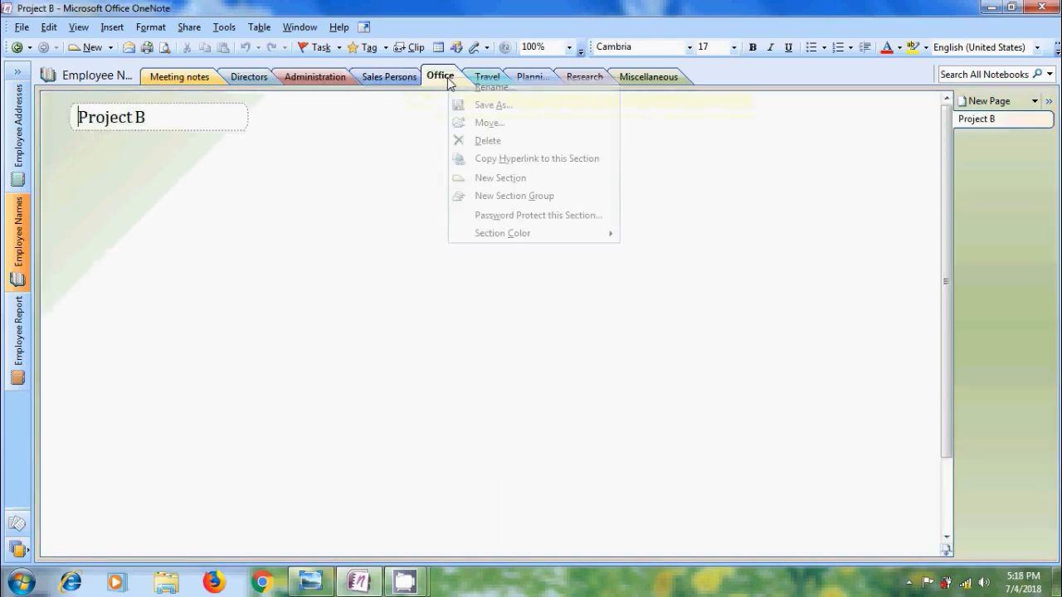
{"action": "mouse_move", "coordinate": [570, 235]}
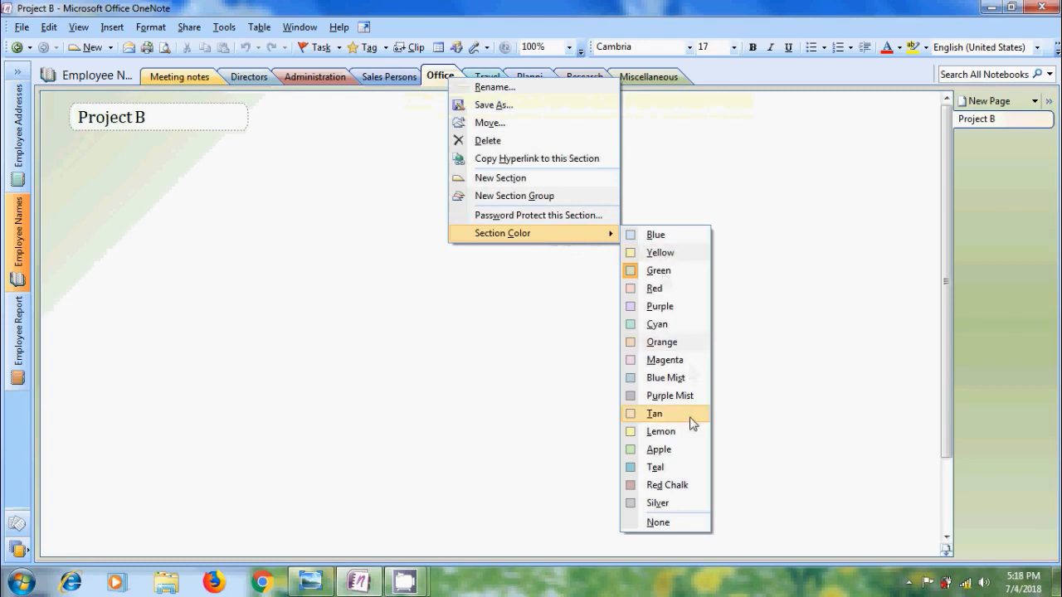
{"action": "left_click", "coordinate": [694, 485]}
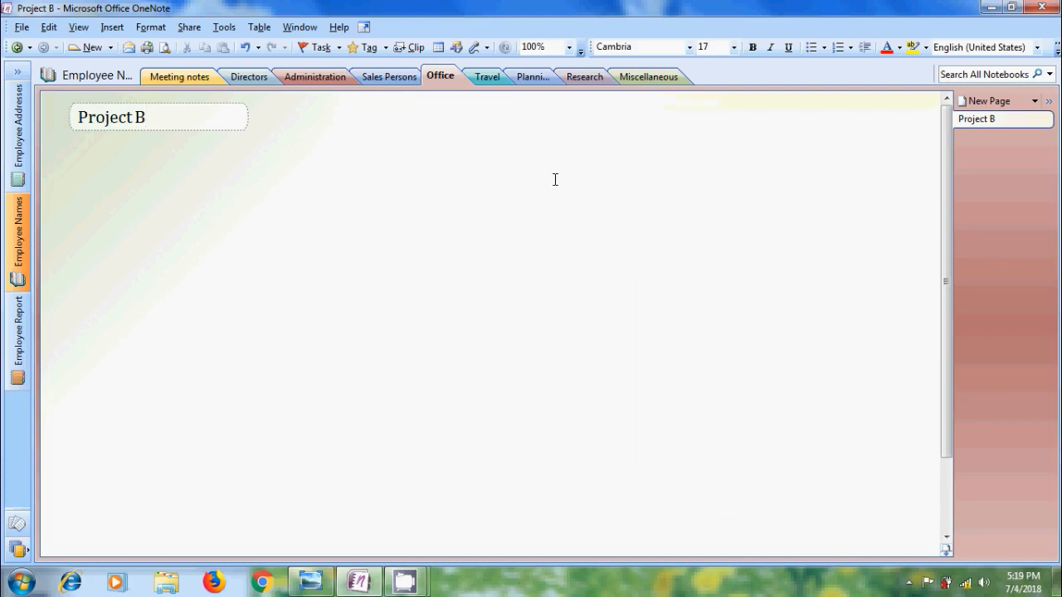
Colour the Miscellaneous section teal via the Format menu.
{"action": "left_click", "coordinate": [663, 76]}
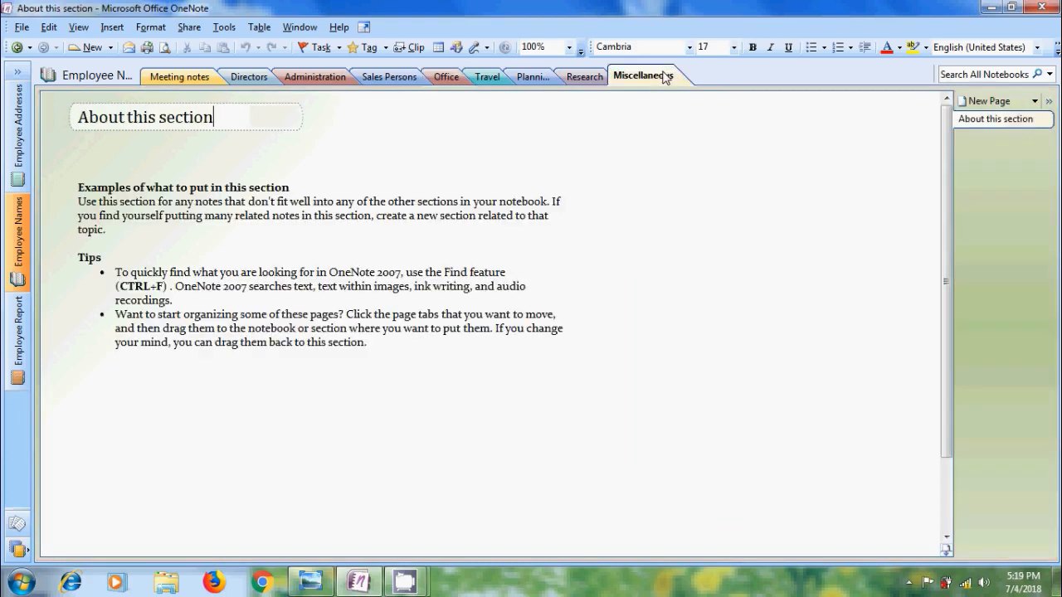
{"action": "left_click", "coordinate": [152, 27]}
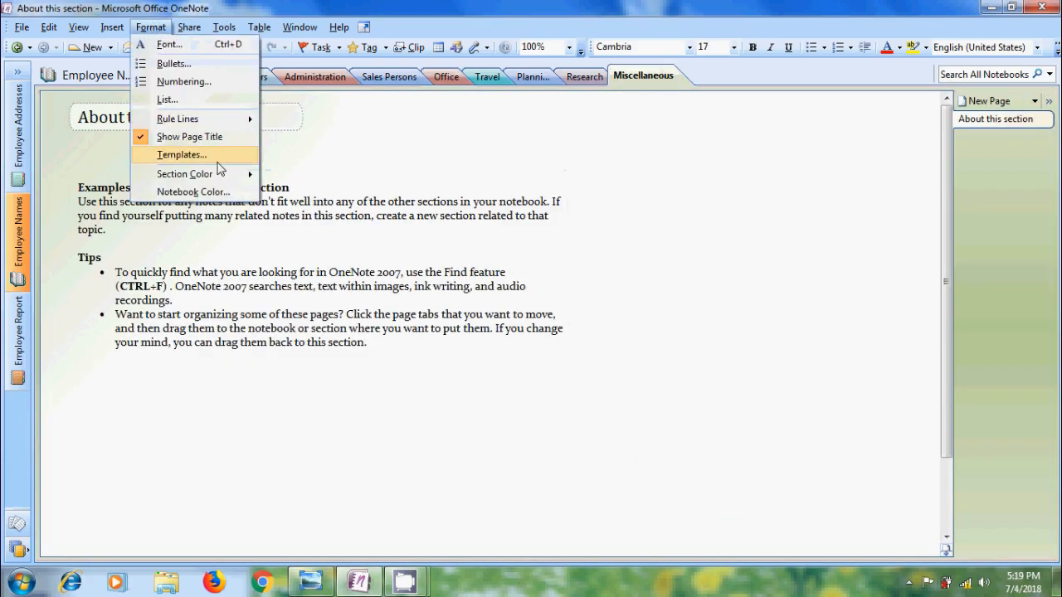
{"action": "mouse_move", "coordinate": [224, 174]}
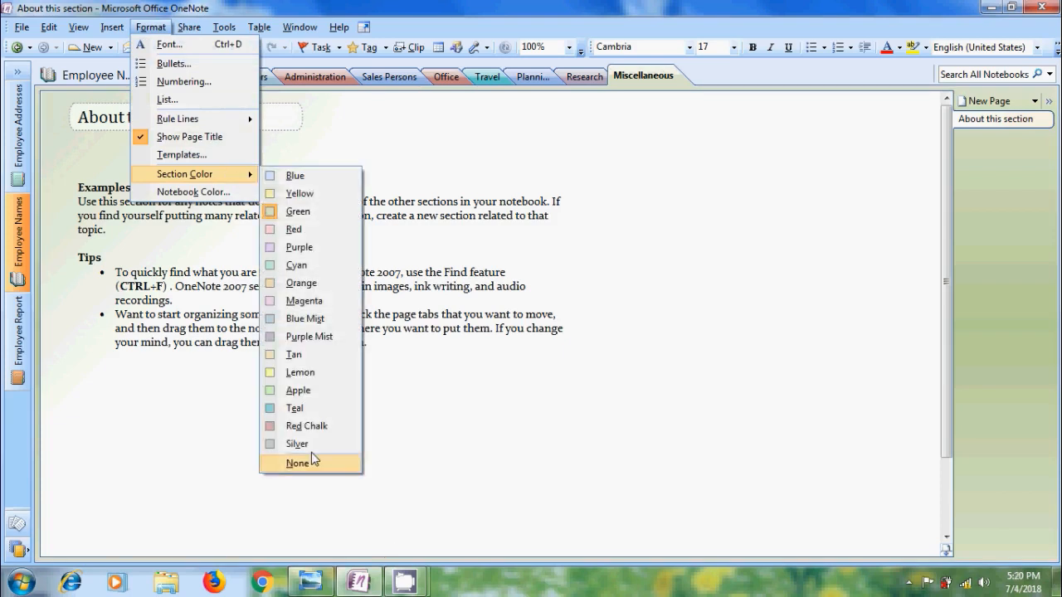
{"action": "left_click", "coordinate": [313, 414]}
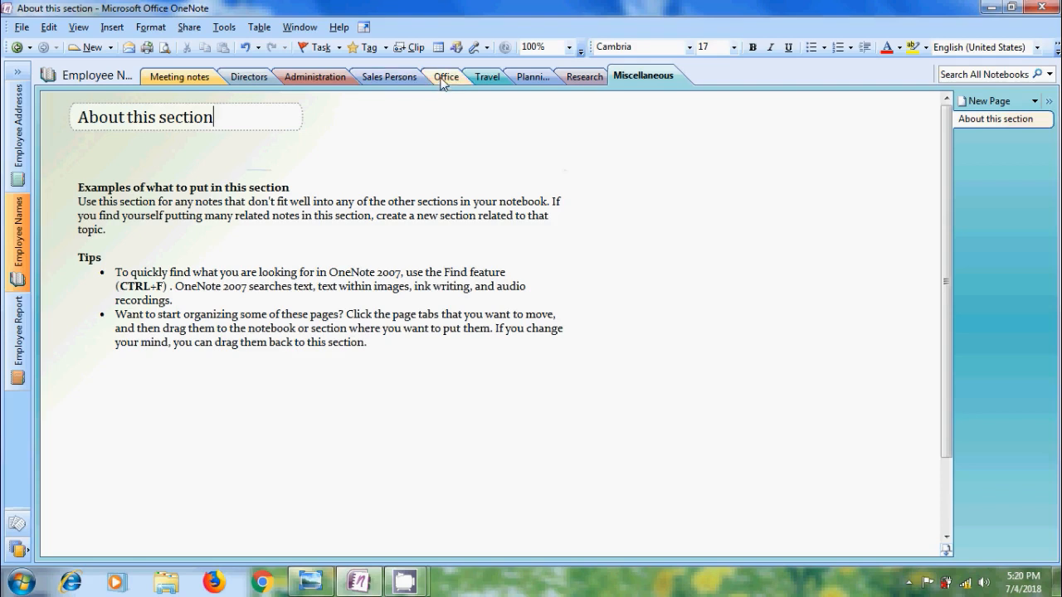
Drag Office before Sales Persons and Travel before Miscellaneous, then switch to Photo Viewer.
{"action": "left_click_drag", "start_coordinate": [442, 84], "coordinate": [366, 80]}
{"action": "left_click_drag", "start_coordinate": [366, 80], "coordinate": [365, 80]}
{"action": "left_click_drag", "start_coordinate": [493, 78], "coordinate": [603, 84]}
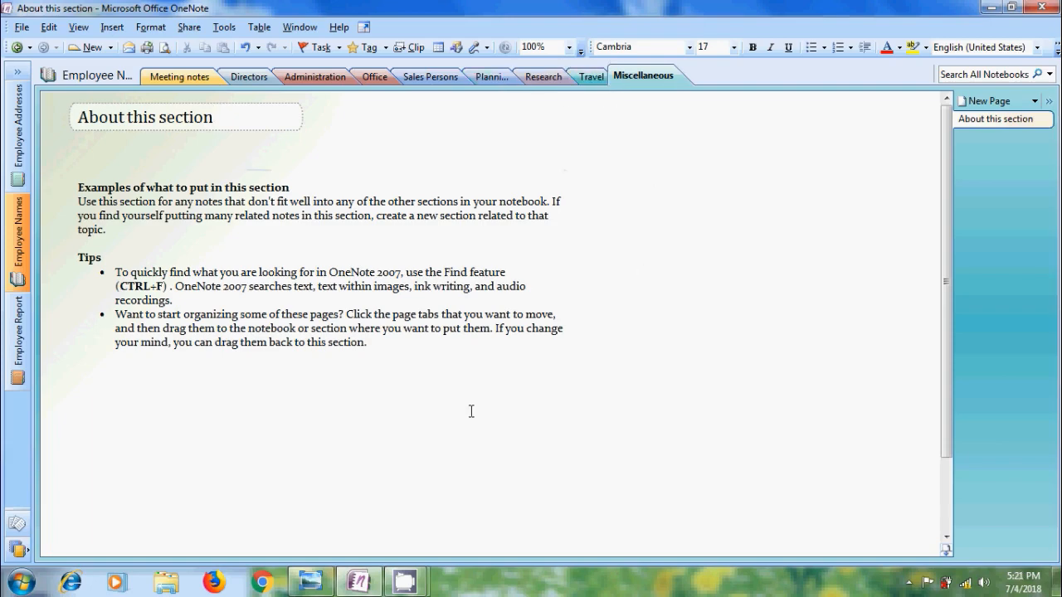
{"action": "left_click", "coordinate": [312, 574]}
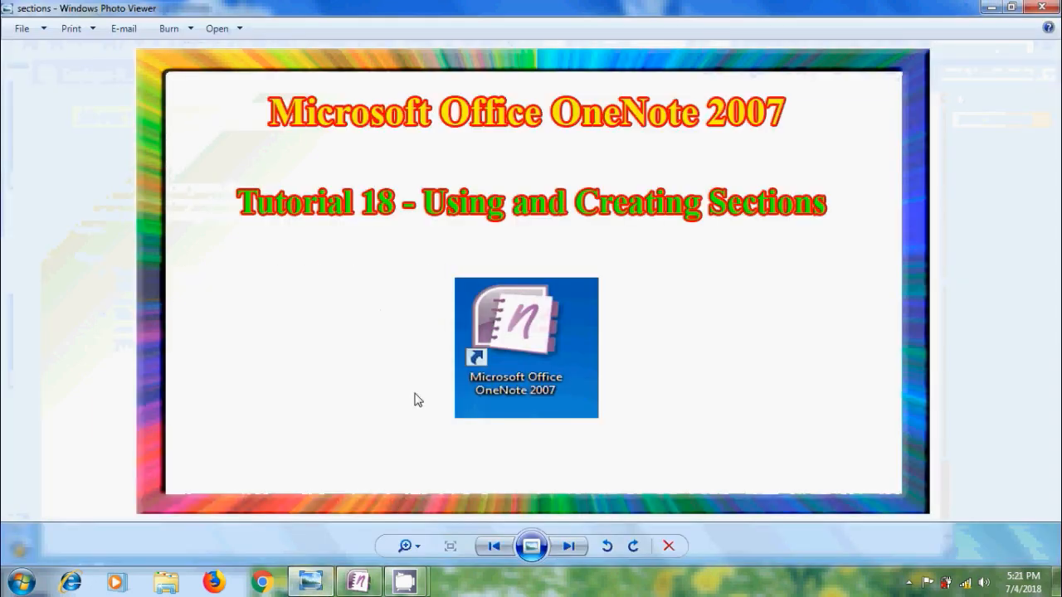